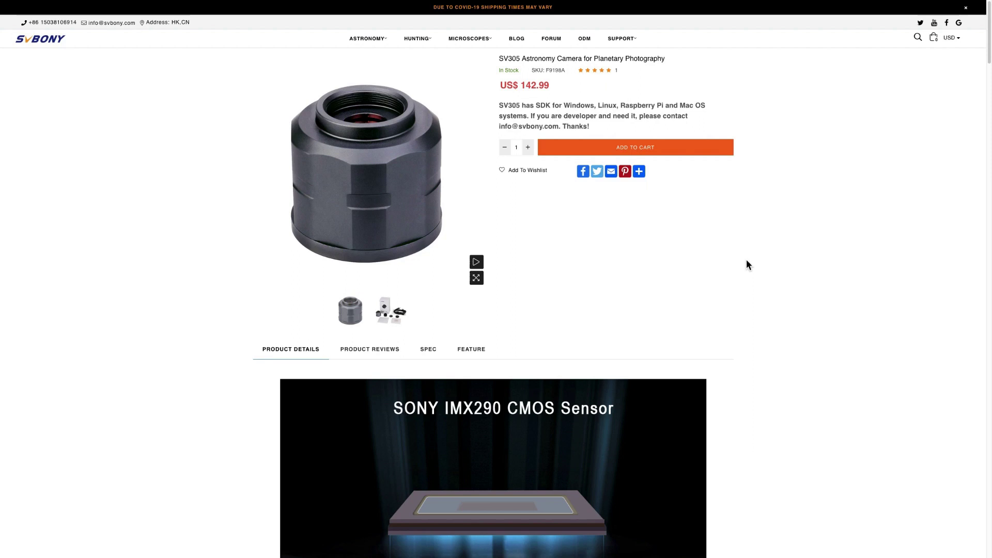
# Switch Safari to the ZWO ASI290MC (color) product page tab ($249.00, out of stock)
pyautogui.moveTo(632, 32)
pyautogui.moveTo(719, 2)
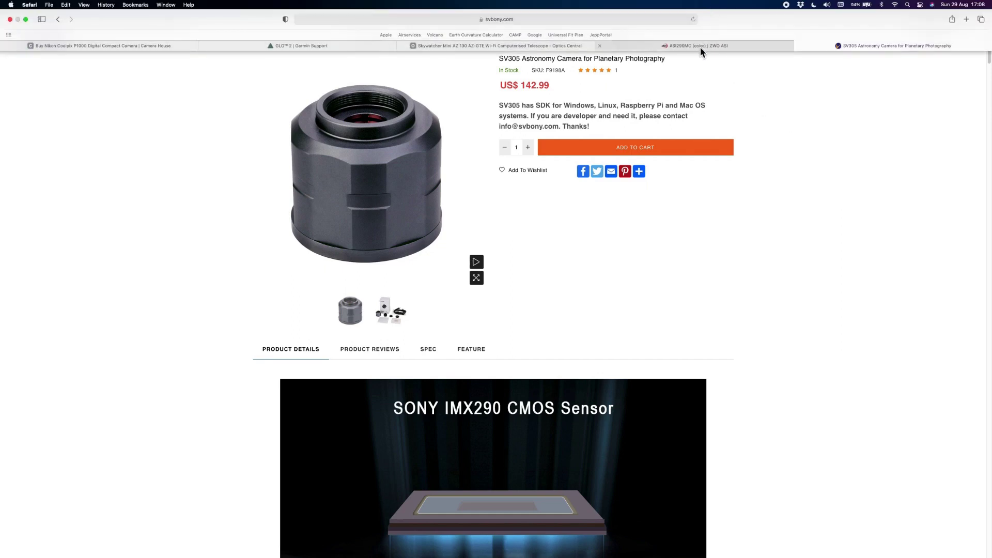
pyautogui.click(700, 47)
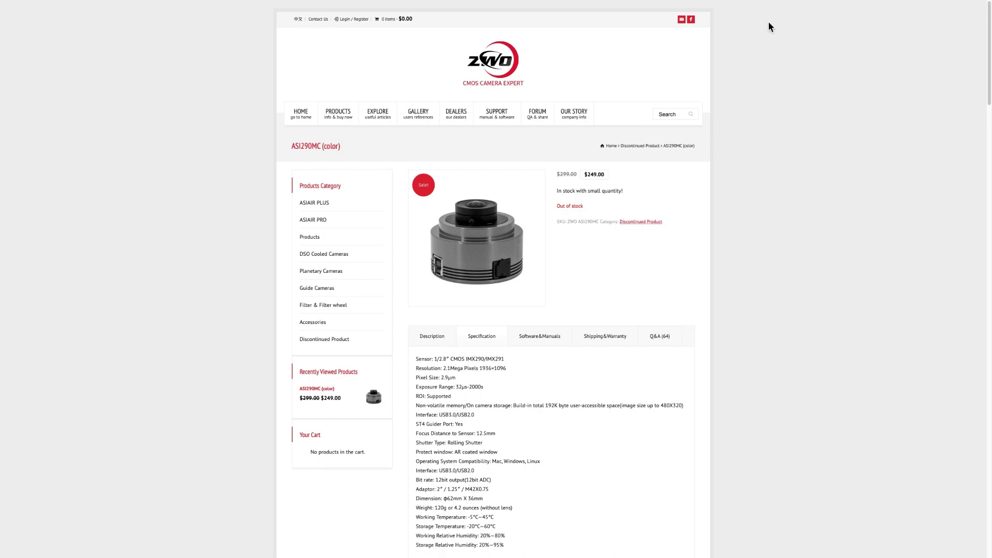
# Return to the SVBONY SV305 Astronomy Camera tab (US$ 142.99, in stock)
pyautogui.moveTo(788, 2)
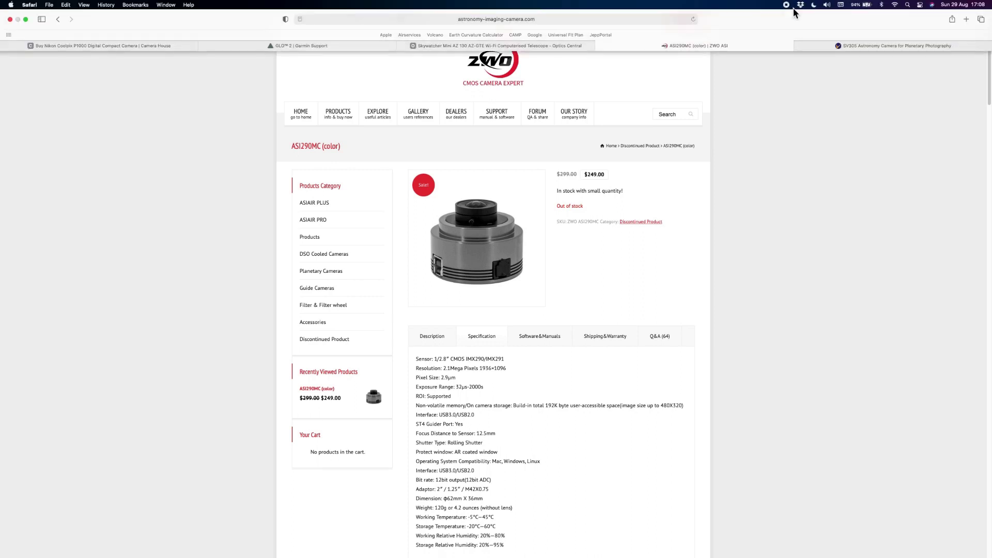
pyautogui.click(874, 49)
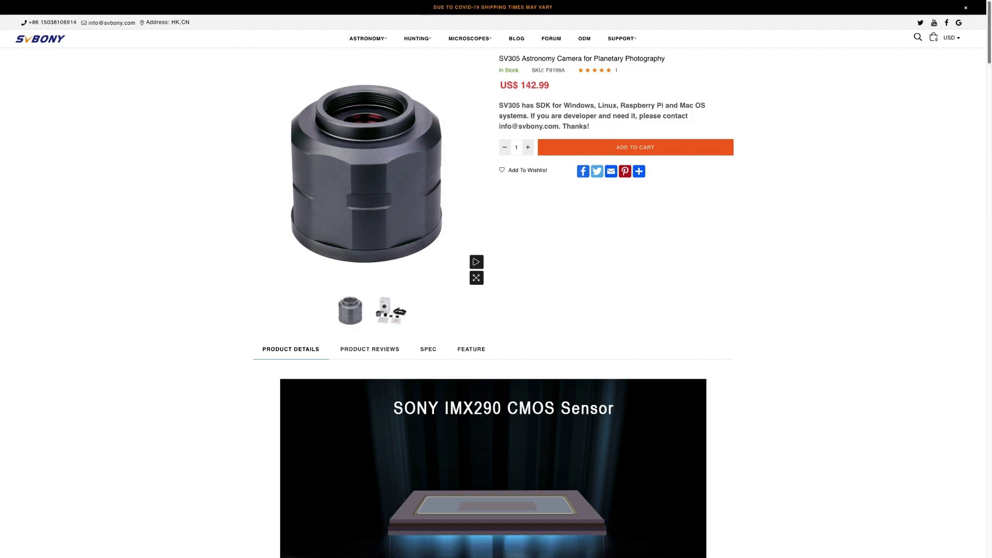
# Scroll down the SV305 product page with the scrollbar
pyautogui.moveTo(988, 55); pyautogui.dragTo(988, 358)
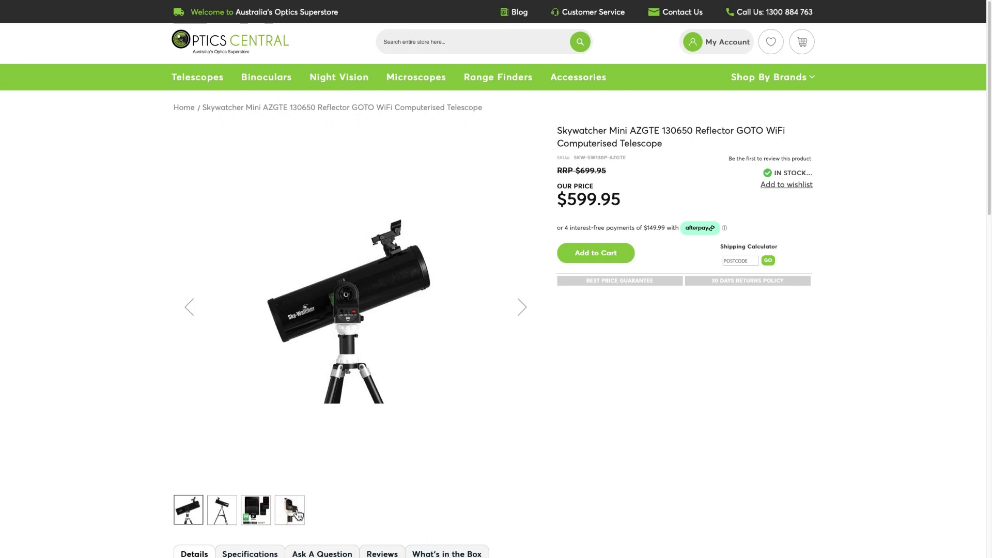
# Show the mount head close-up on the Skywatcher Mini AZGTE page, visit the digiDirect tab, then return
pyautogui.click(296, 513)
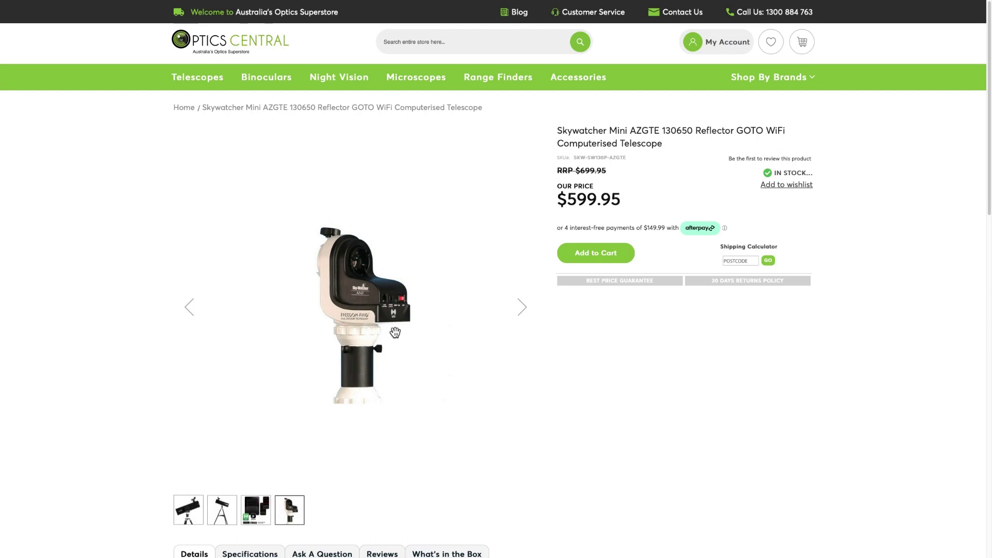
pyautogui.moveTo(382, 4)
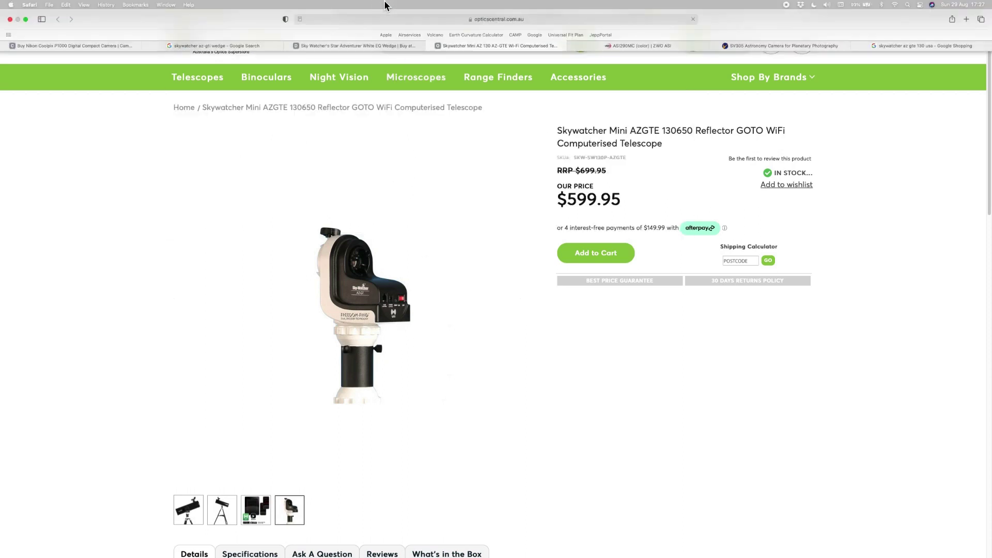
pyautogui.click(375, 45)
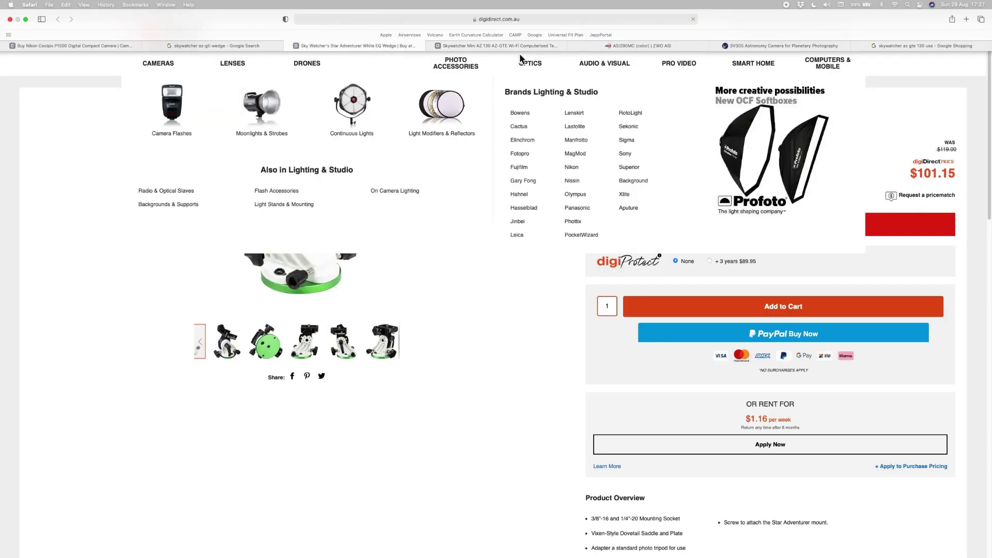
pyautogui.click(535, 47)
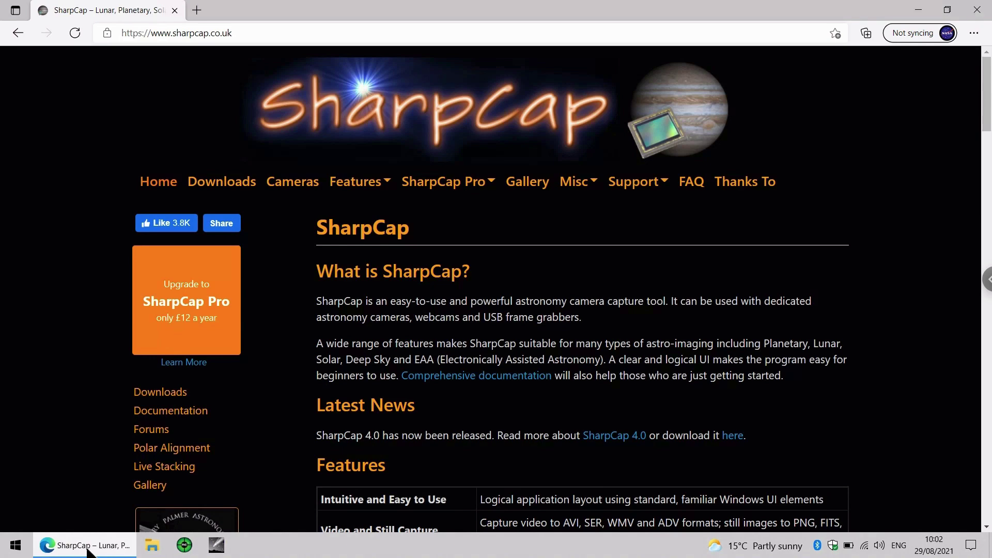
pyautogui.click(88, 551)
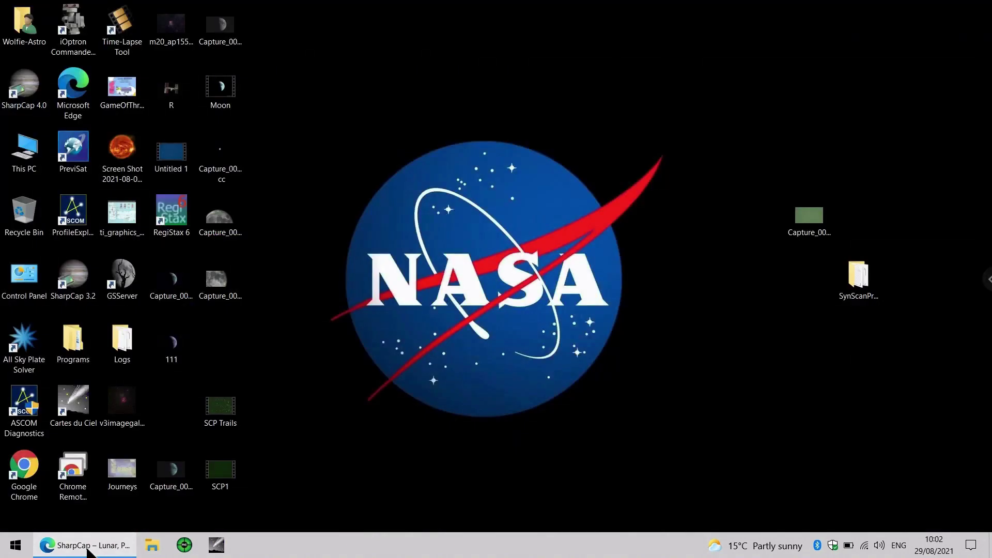
# Launch SharpCap 4.0 from its desktop icon
pyautogui.doubleClick(42, 89)
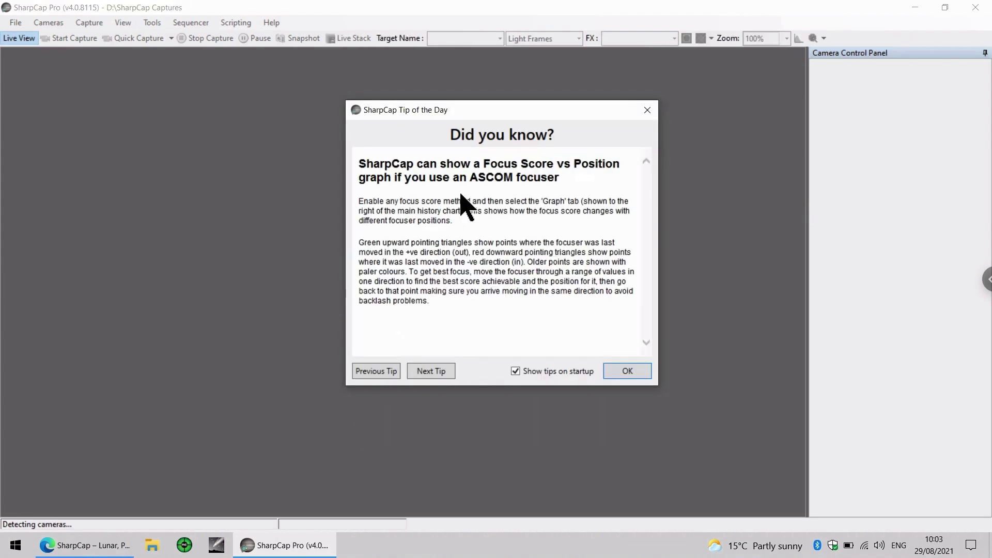
# Dismiss the startup tip, connect the SVBONY SV305 camera, and set preview zoom to Auto
pyautogui.click(631, 374)
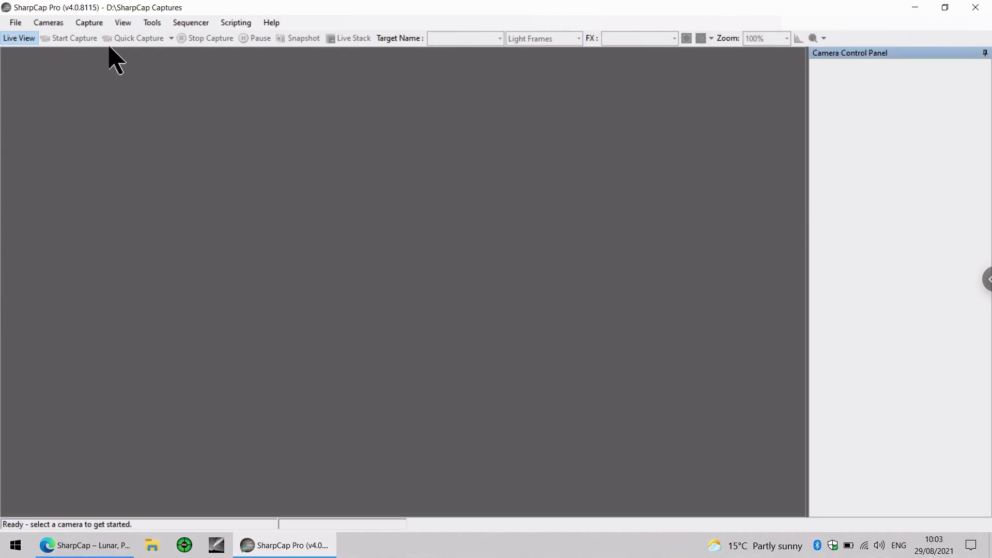
pyautogui.click(47, 23)
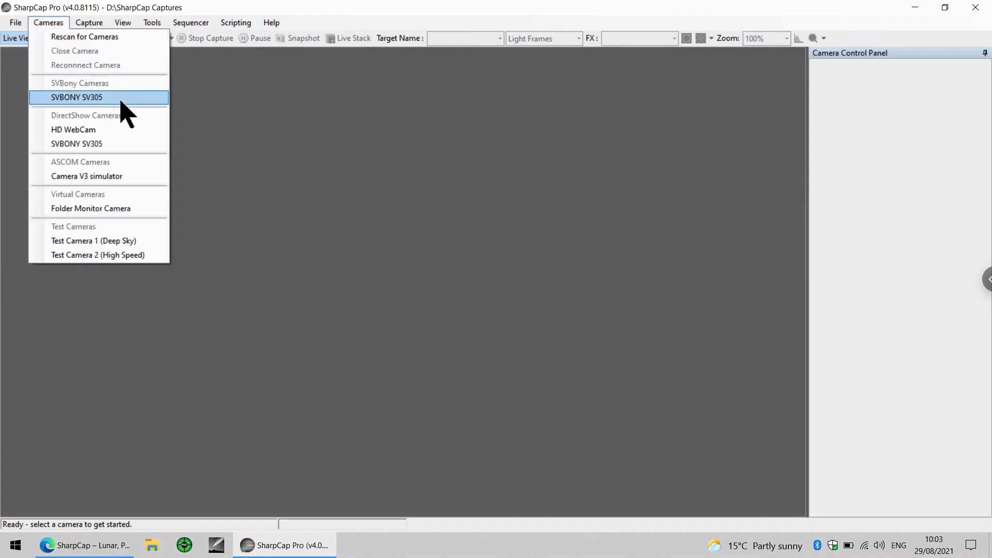
pyautogui.click(104, 97)
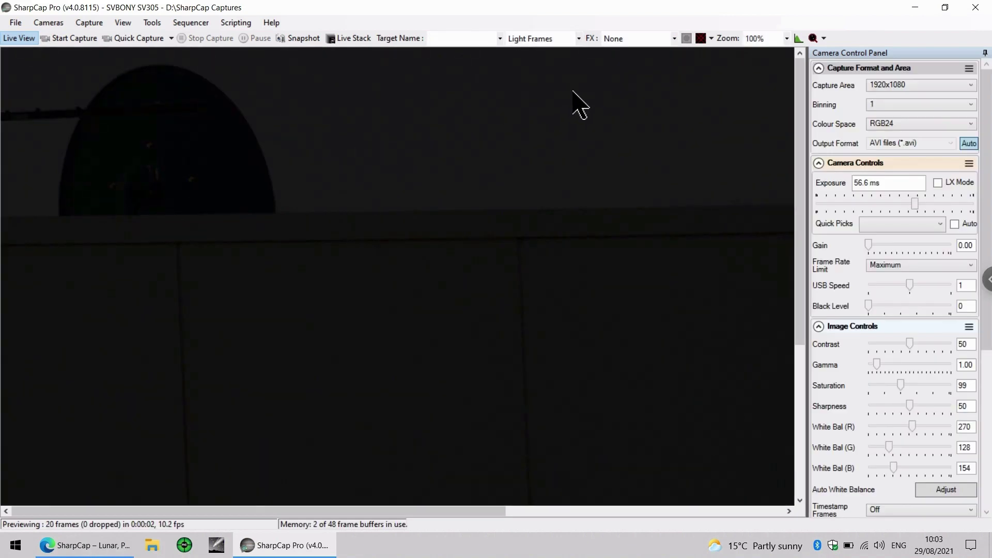
pyautogui.click(787, 39)
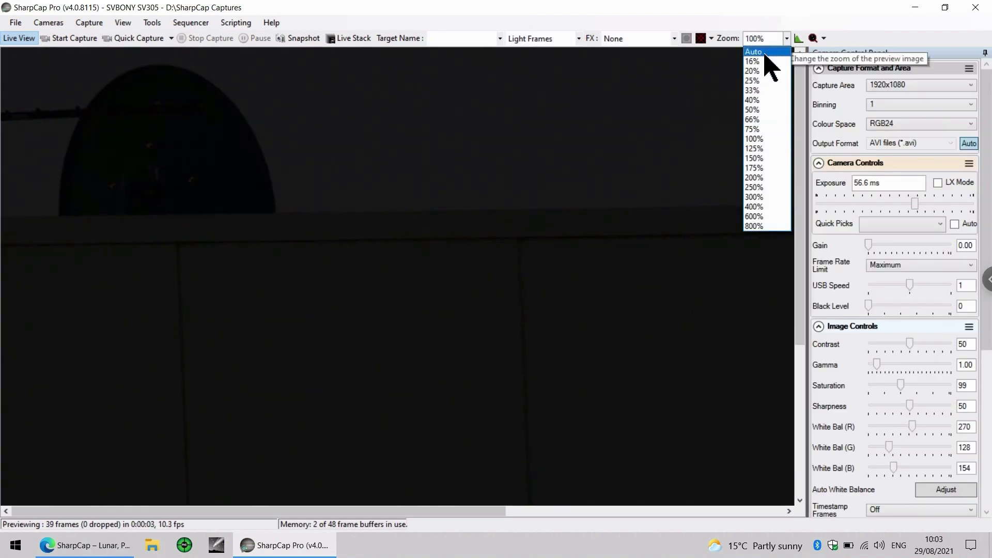
pyautogui.click(760, 52)
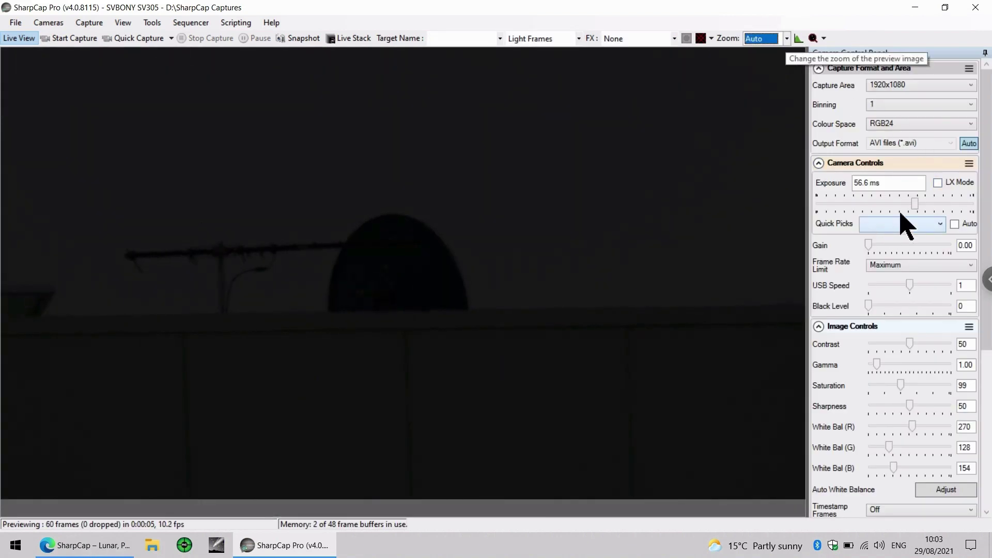
# Raise the exposure to about 549 ms to brighten the antenna and dish preview
pyautogui.moveTo(915, 205); pyautogui.dragTo(940, 205)
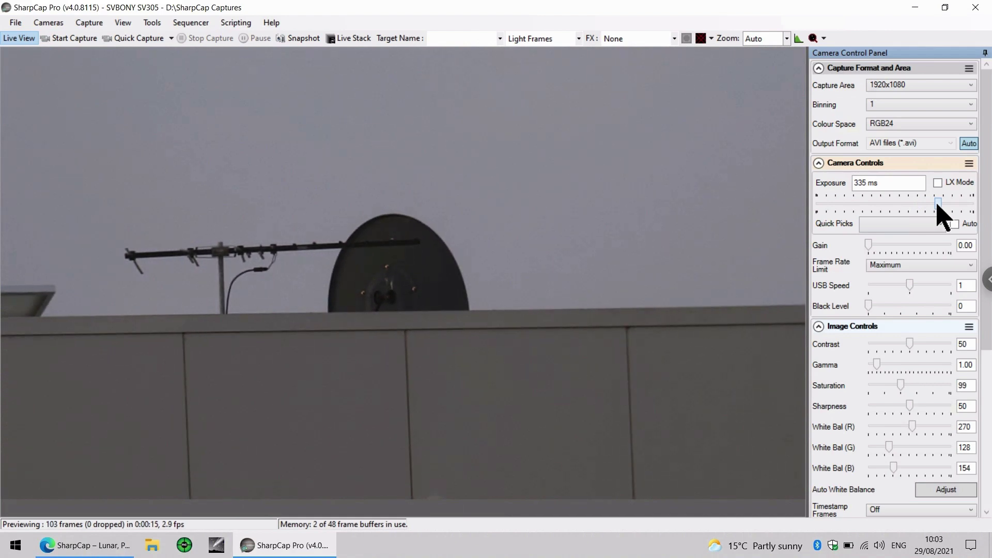
pyautogui.click(940, 204)
pyautogui.moveTo(940, 203); pyautogui.dragTo(945, 204)
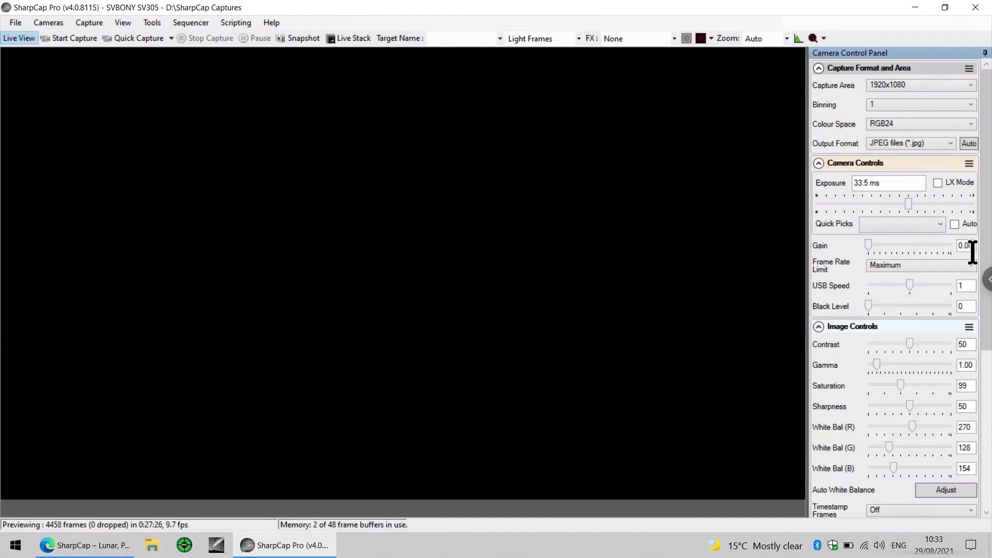
# Set gain to 250 and lengthen the exposure to about 2.93 s
pyautogui.write('250')
pyautogui.press('Tab')
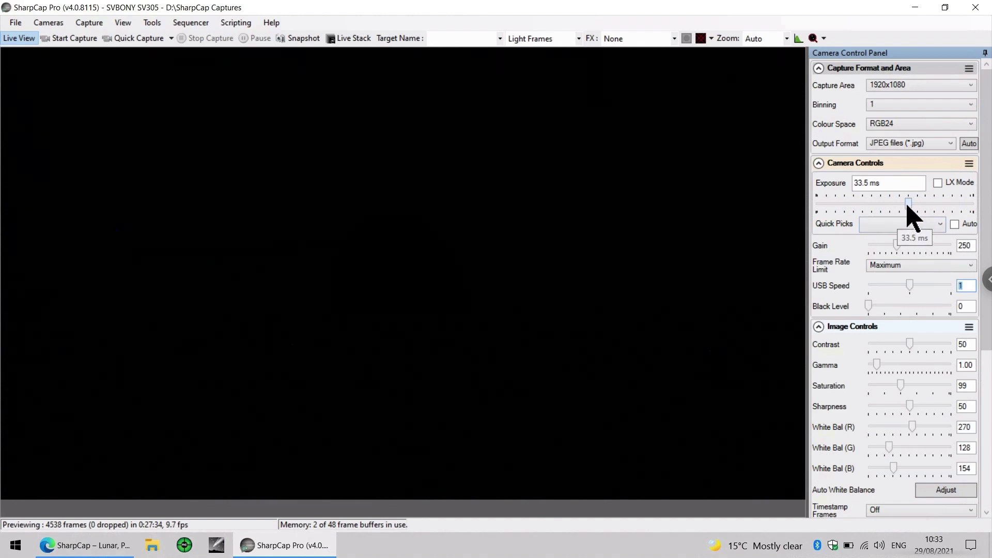
pyautogui.moveTo(908, 204); pyautogui.dragTo(967, 207)
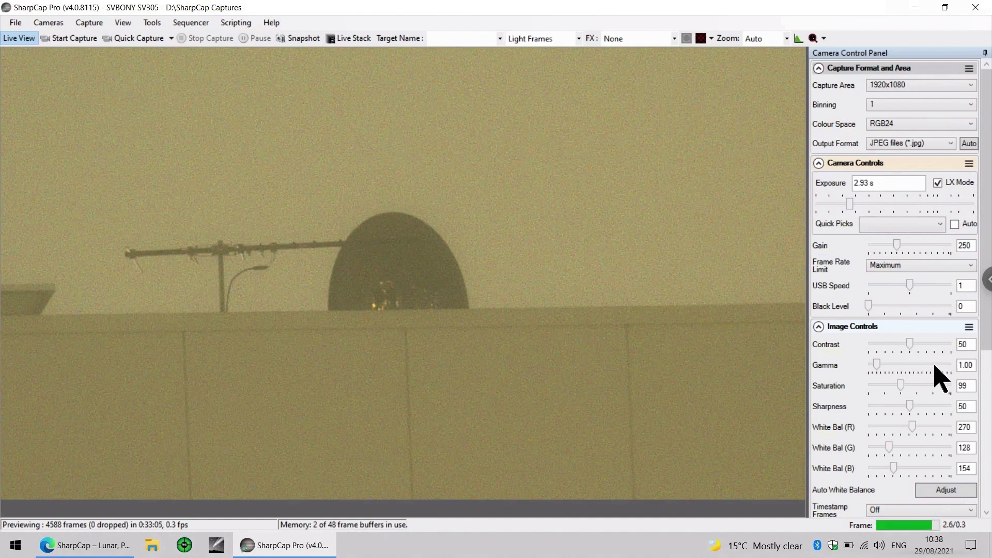
# Auto white balance to red 173 / blue 364, then switch capture area to 640x480 and back to 1920x1080
pyautogui.click(935, 491)
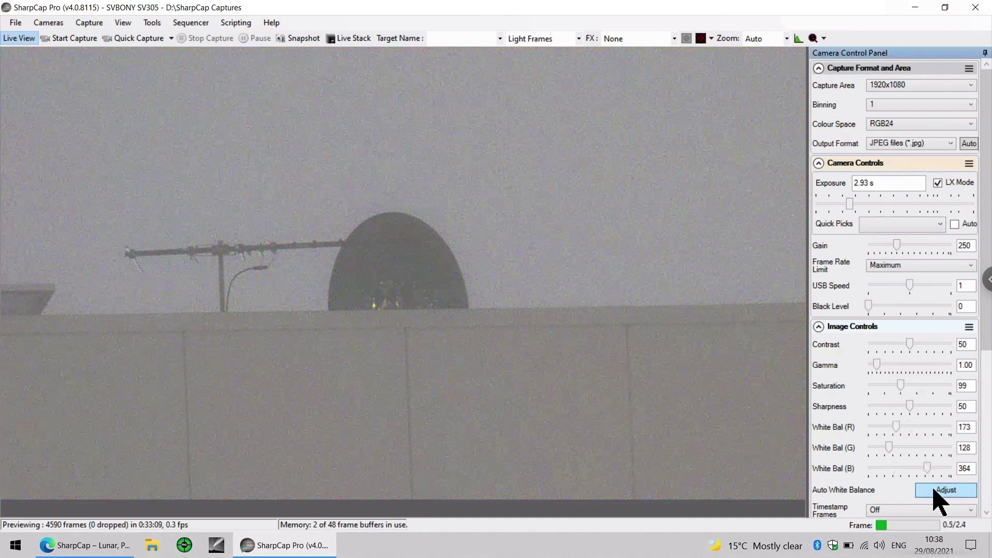
pyautogui.click(921, 85)
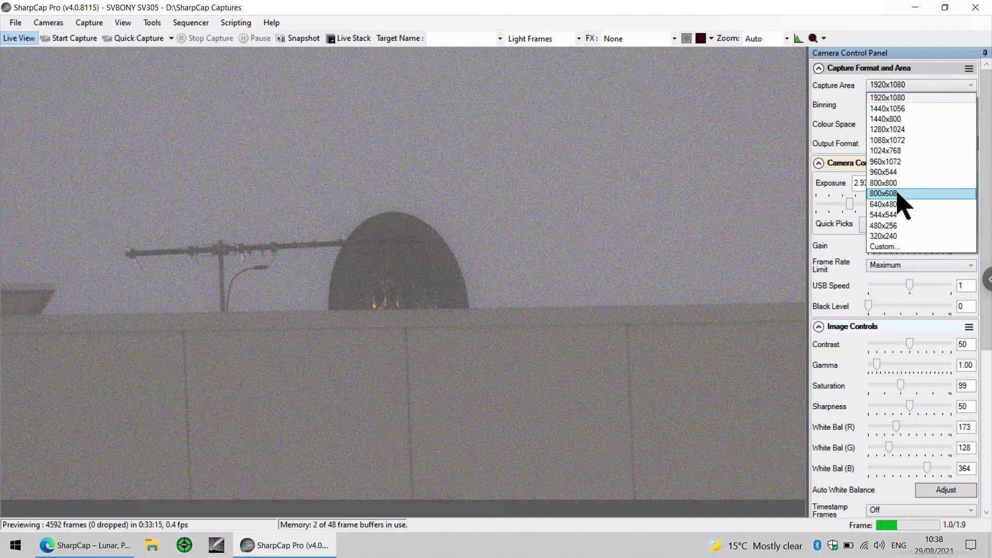
pyautogui.click(896, 206)
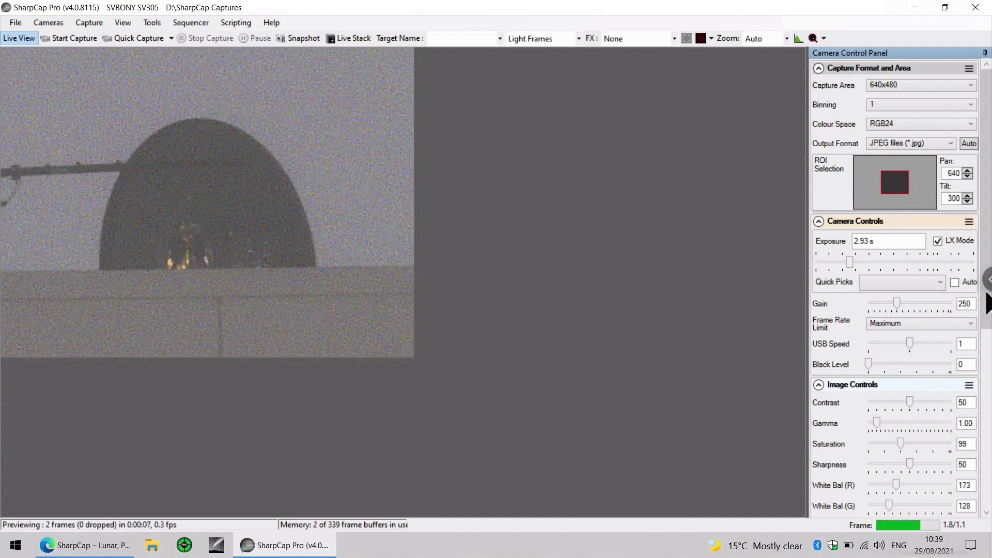
pyautogui.click(967, 86)
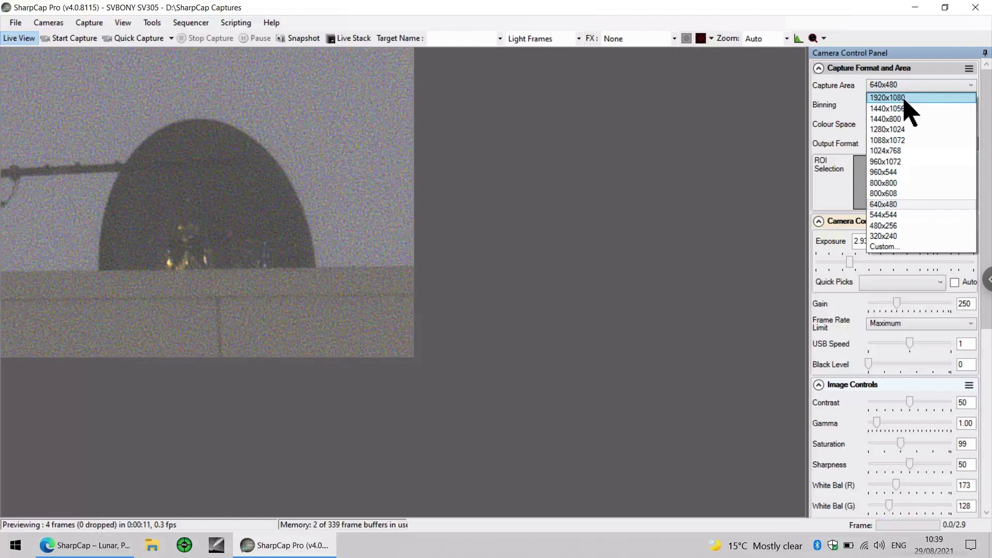
pyautogui.click(900, 98)
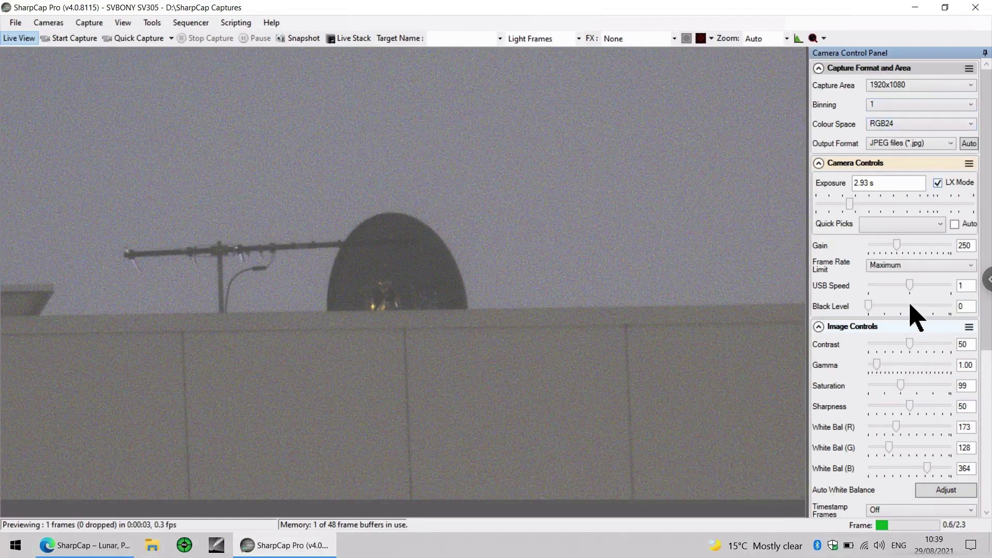
pyautogui.scroll(-5, 926, 440)
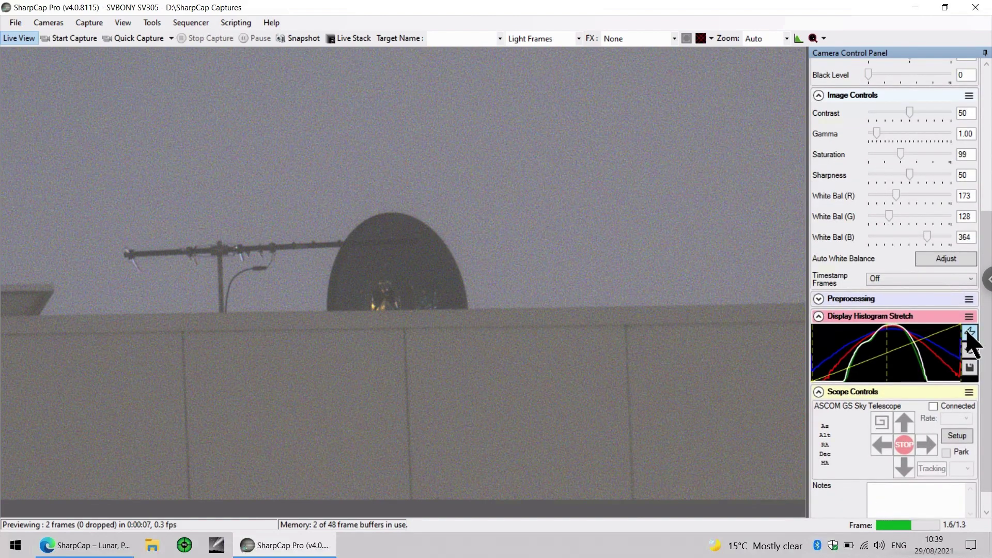
pyautogui.click(968, 334)
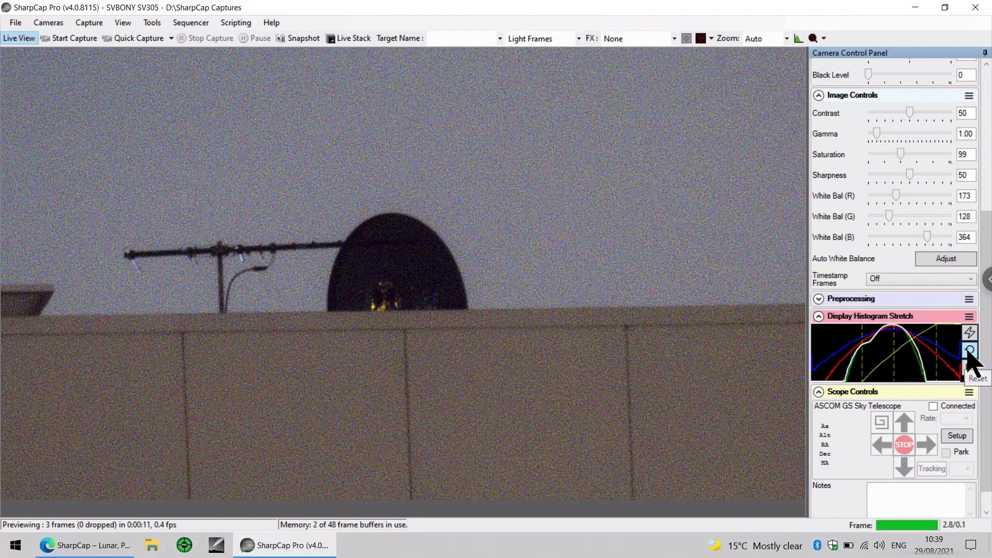
pyautogui.click(970, 350)
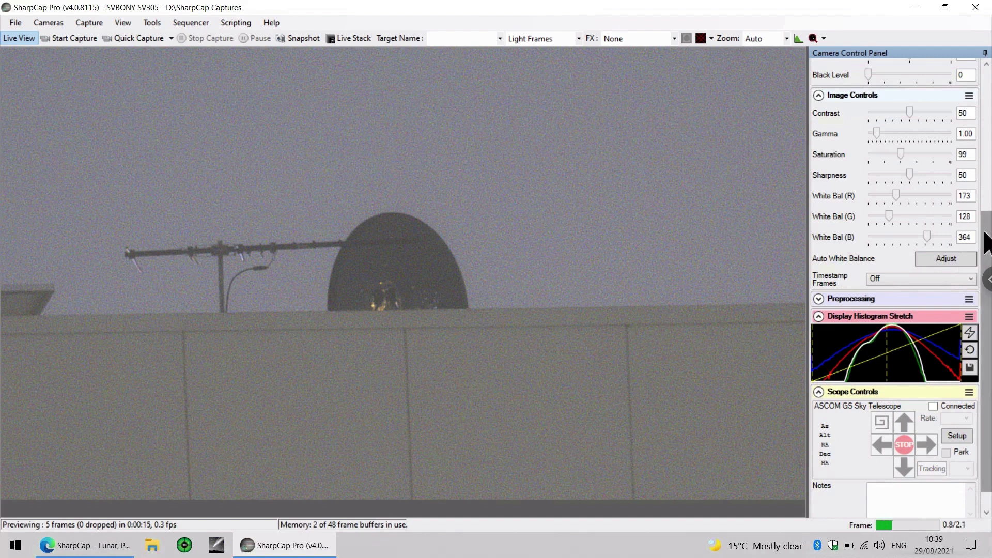
pyautogui.moveTo(987, 243); pyautogui.dragTo(978, 70)
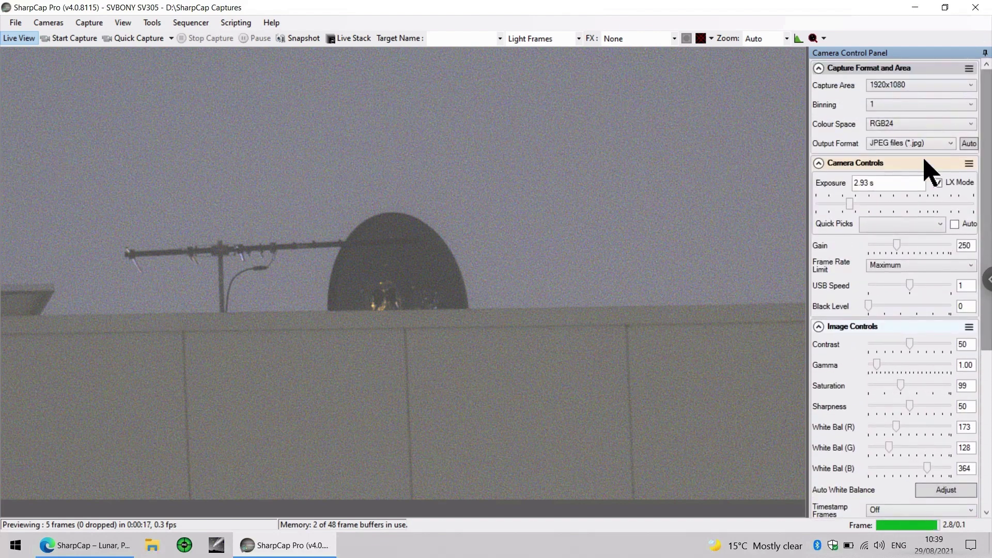
# Keep JPEG files as the output format and start a capture into D:\SharpCap Captures
pyautogui.click(950, 145)
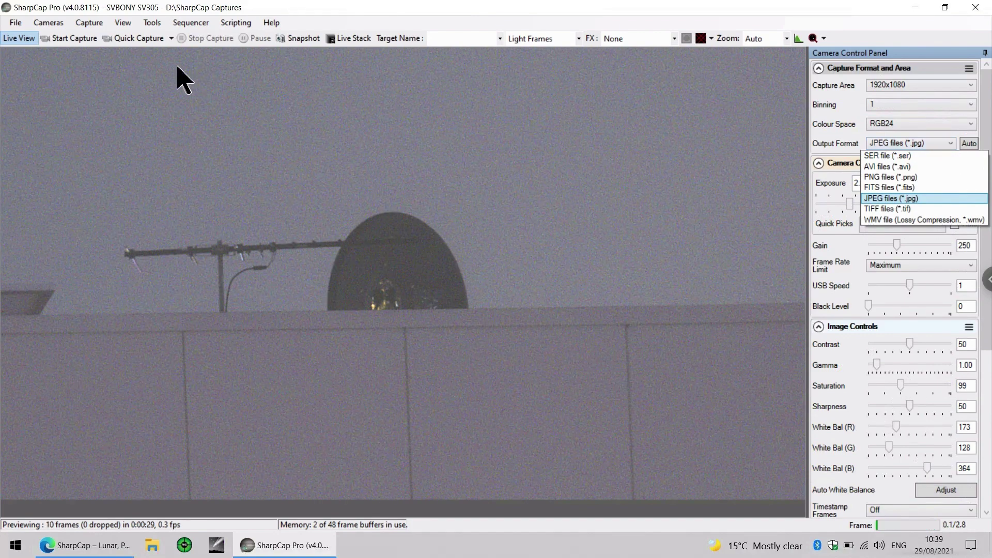
pyautogui.click(73, 49)
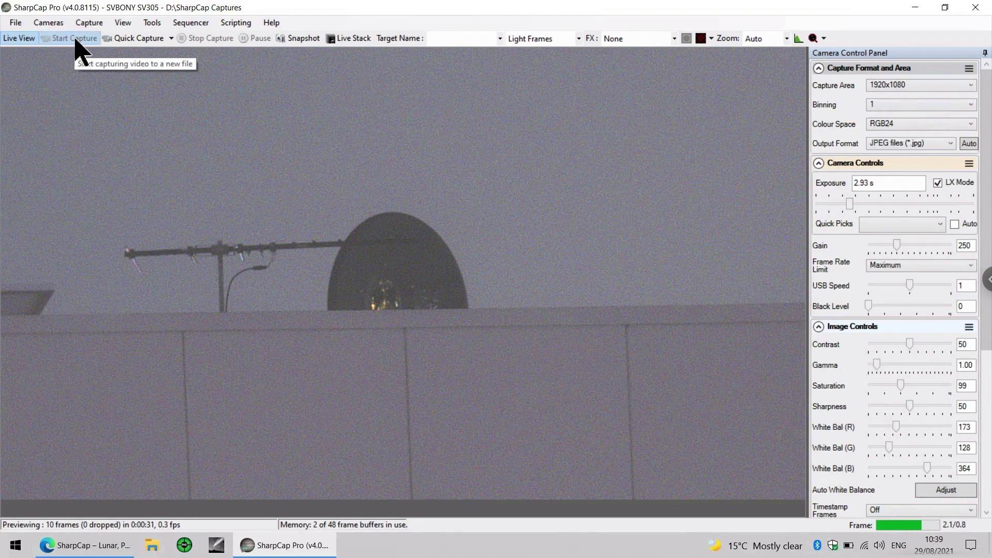
pyautogui.click(75, 42)
pyautogui.click(504, 370)
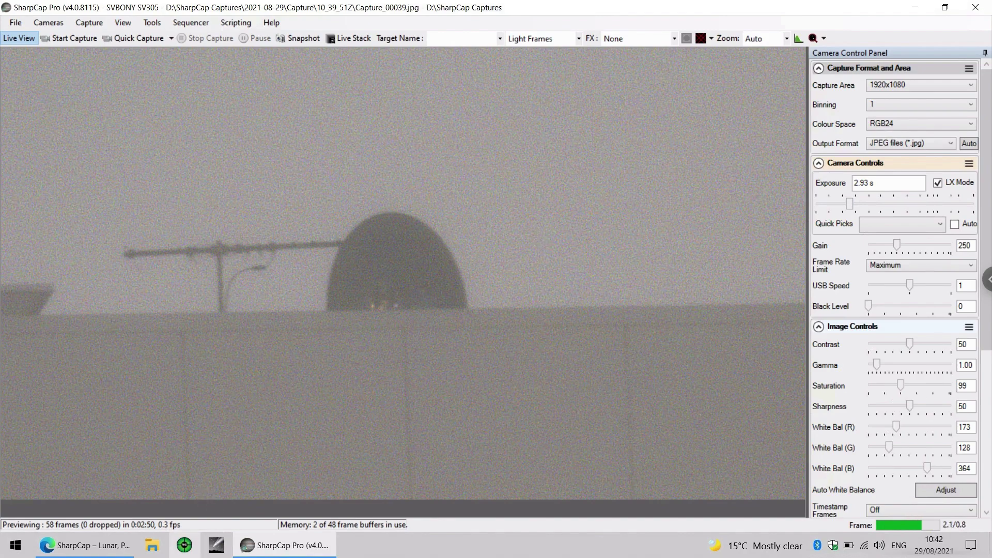
# Launch PHD2 Guiding, dismiss its update offer, and return to SharpCap
pyautogui.click(186, 551)
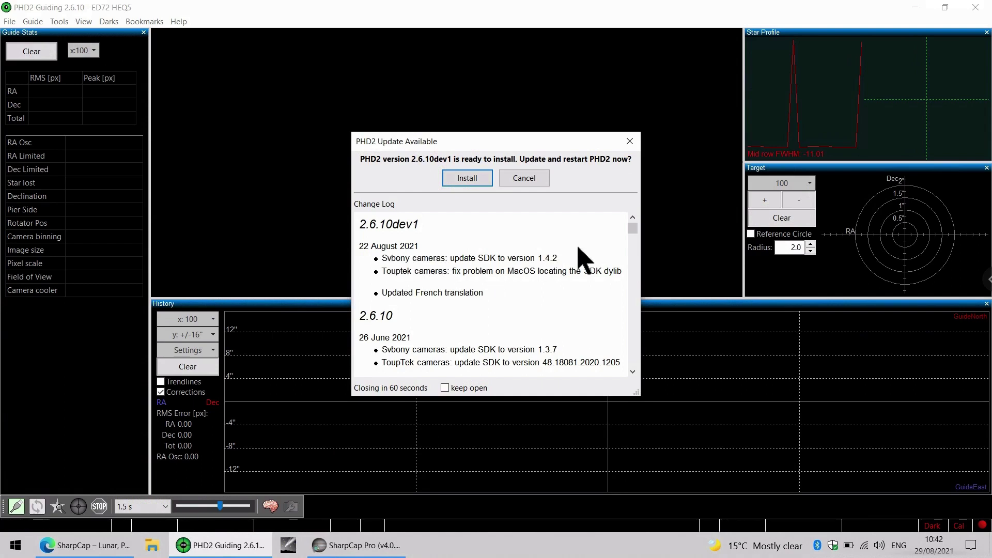
pyautogui.click(631, 141)
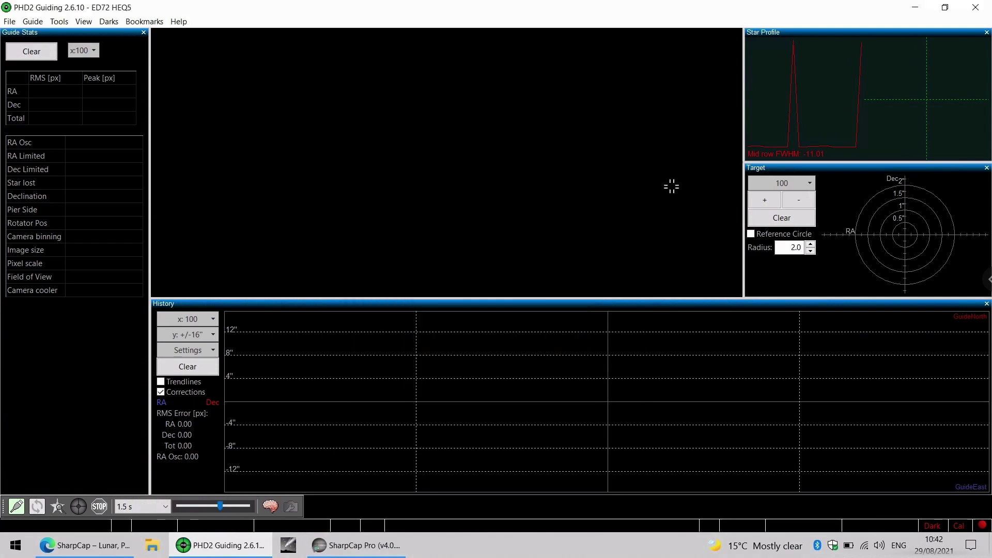
pyautogui.click(344, 547)
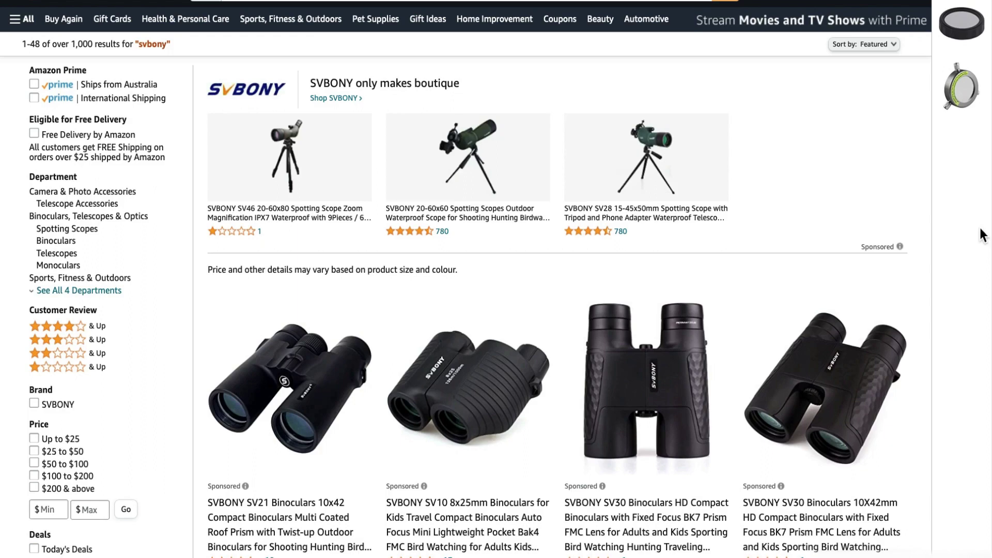
# Find the SVBONY SV106 50mm Guide Scope in the svbony results and view its $99.99 listing
pyautogui.scroll(-15, 559, 280)
pyautogui.scroll(-10, 715, 338)
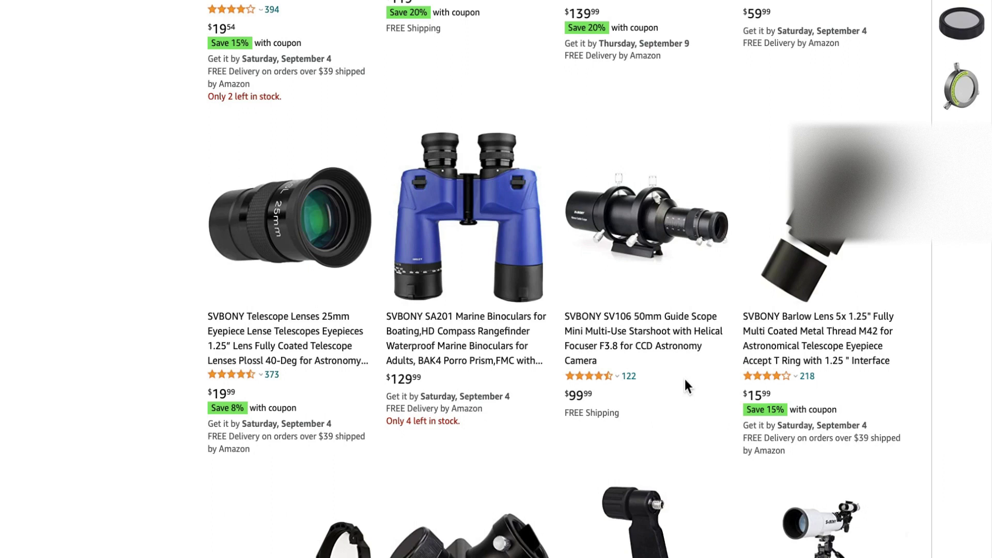
pyautogui.click(693, 342)
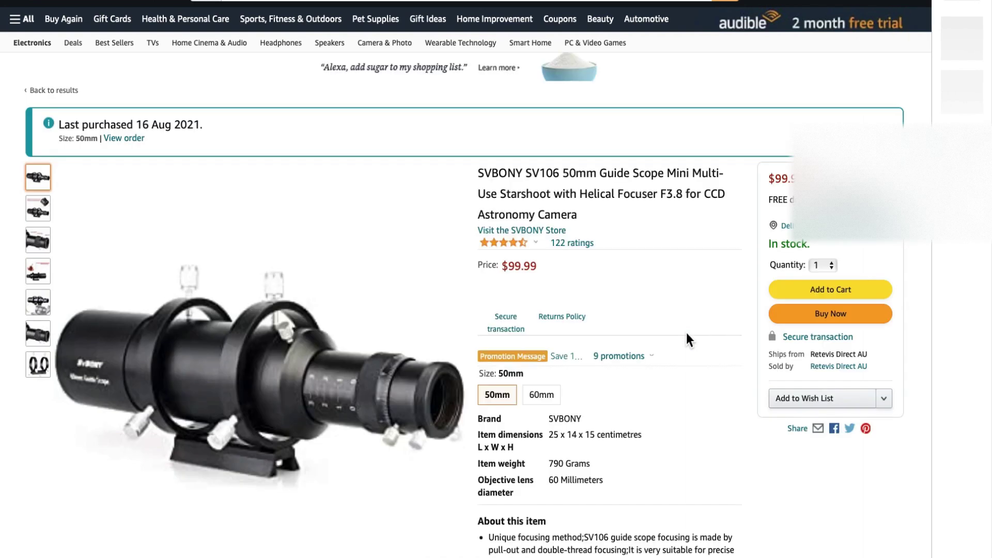